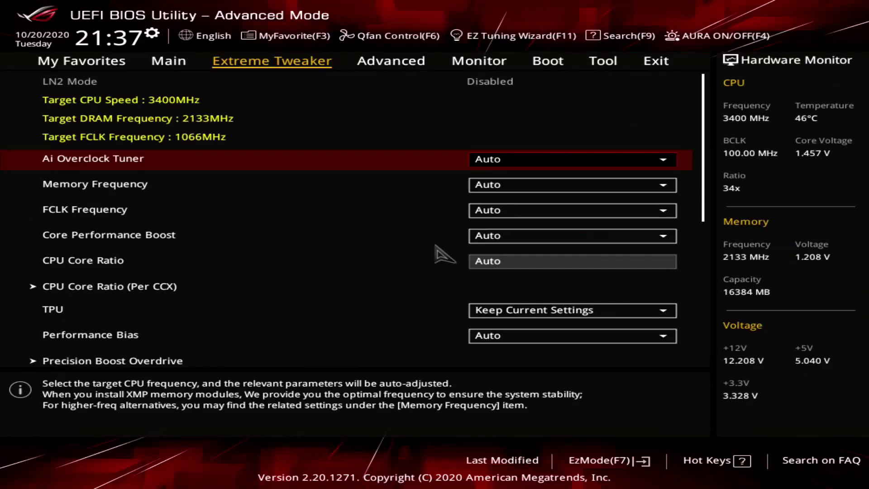
- With Ai Overclock Tuner on Manual, set Memory Frequency to DDR4-3600MHz and FCLK Frequency to 1800MHz
key(plus)
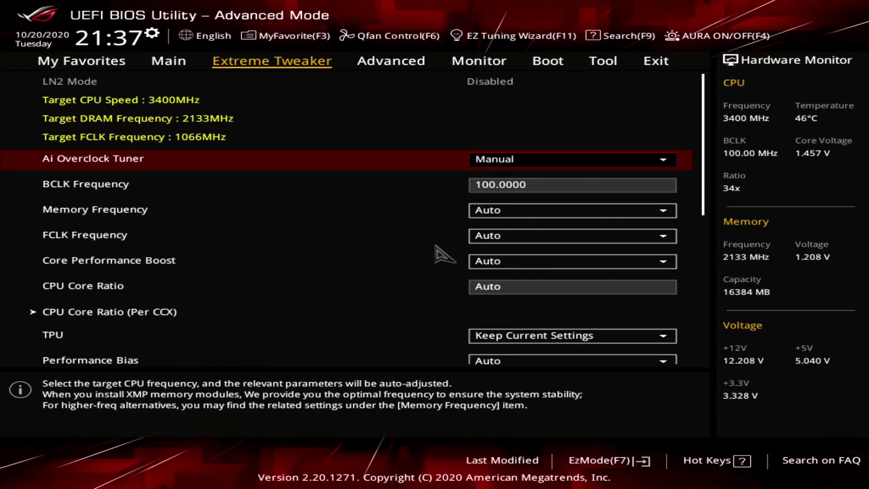
key(Down)
key(Down)
key(plus)
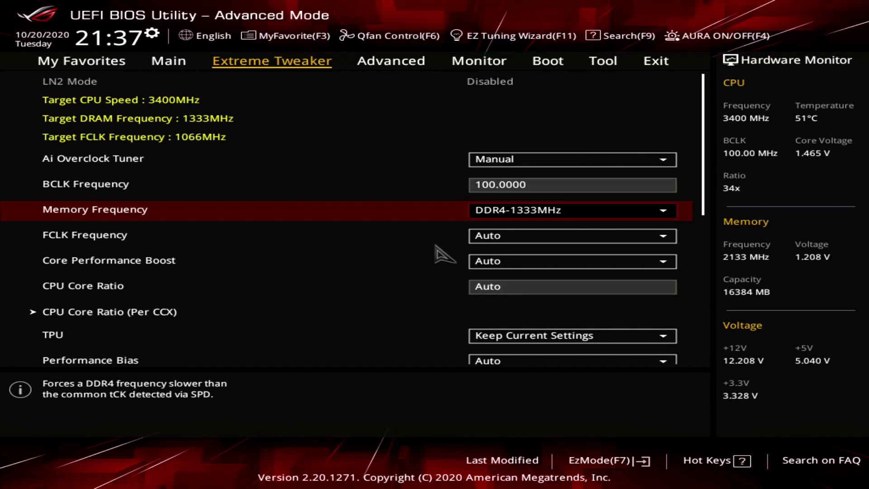
key(plus)
key(plus)
key(plus)
key(plus)
key(plus)
key(plus)
key(plus)
key(plus)
key(plus)
key(plus)
key(plus)
key(plus)
key(plus)
key(plus)
key(plus)
key(plus)
key(plus)
key(plus)
key(plus)
key(plus)
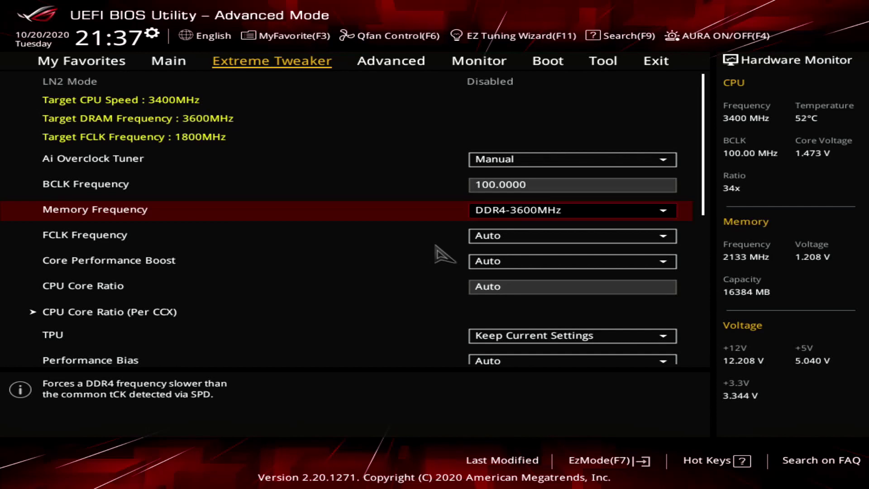
key(Down)
key(plus)
key(plus)
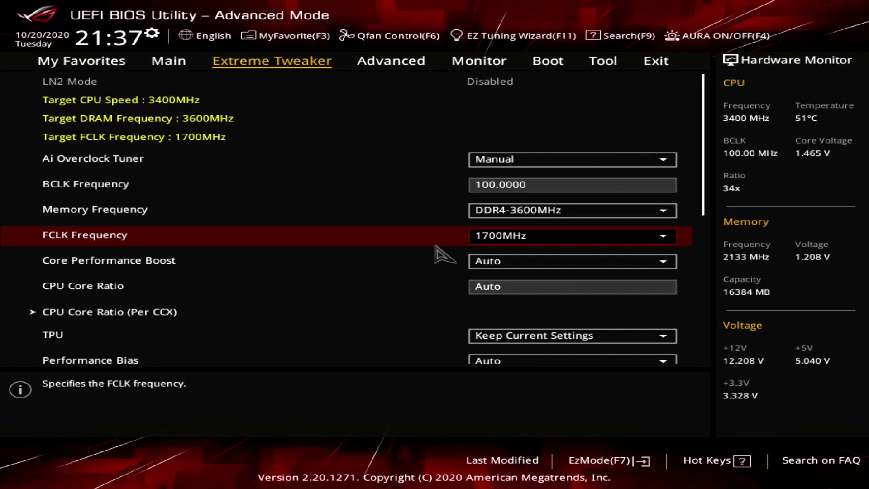
key(Down)
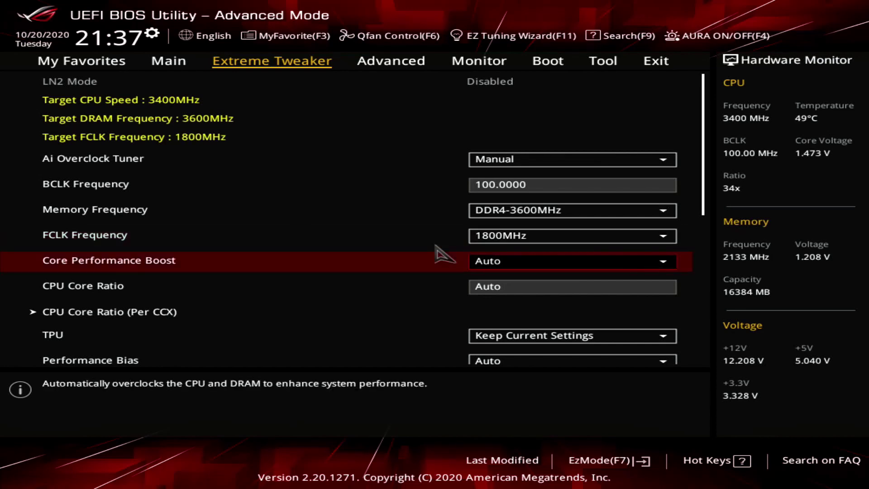
- In CPU Core Ratio (Per CCX), set Core VID to 1.300 and both CCX0 ratios to 46.50
key(Down)
key(Down)
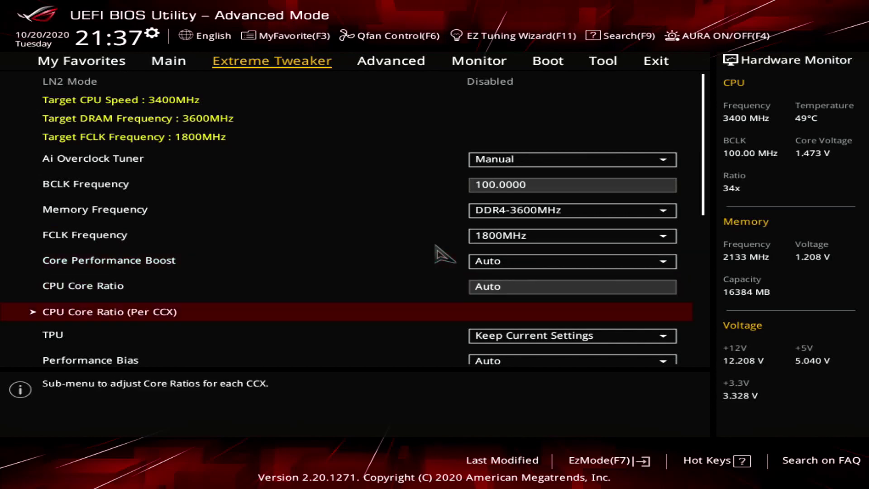
key(Return)
key(Down)
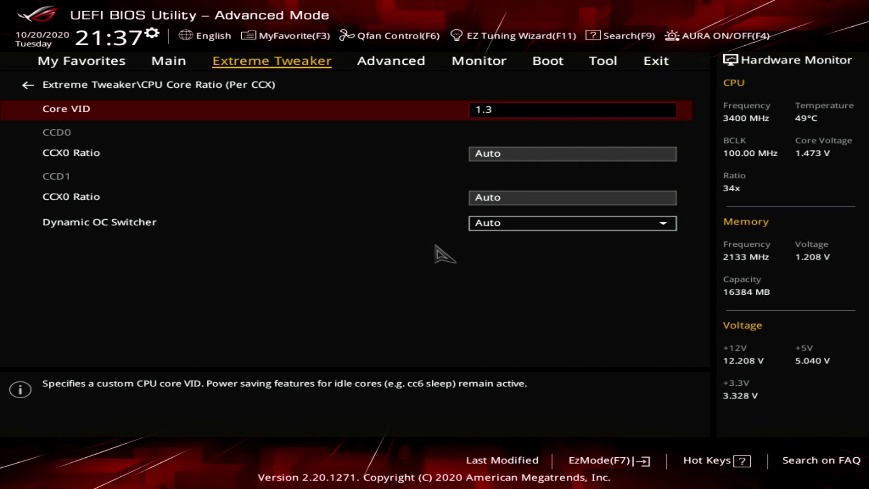
key(Down)
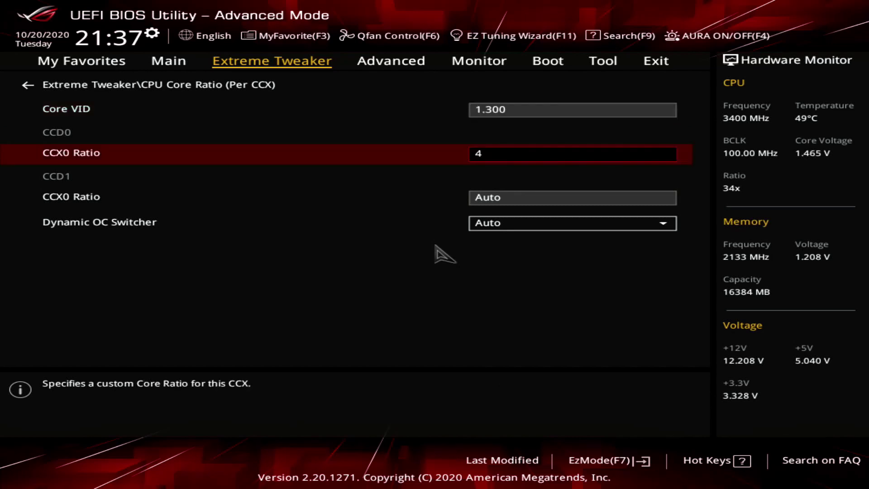
key(Down)
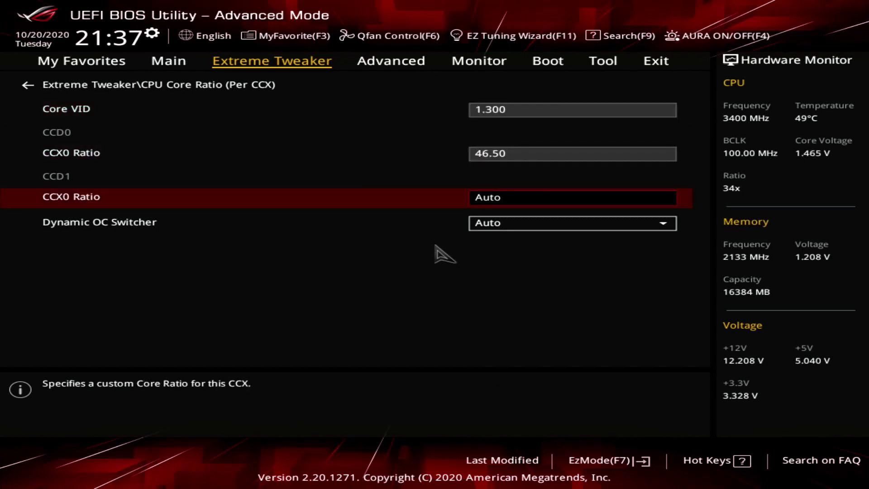
text(46.5)
key(Down)
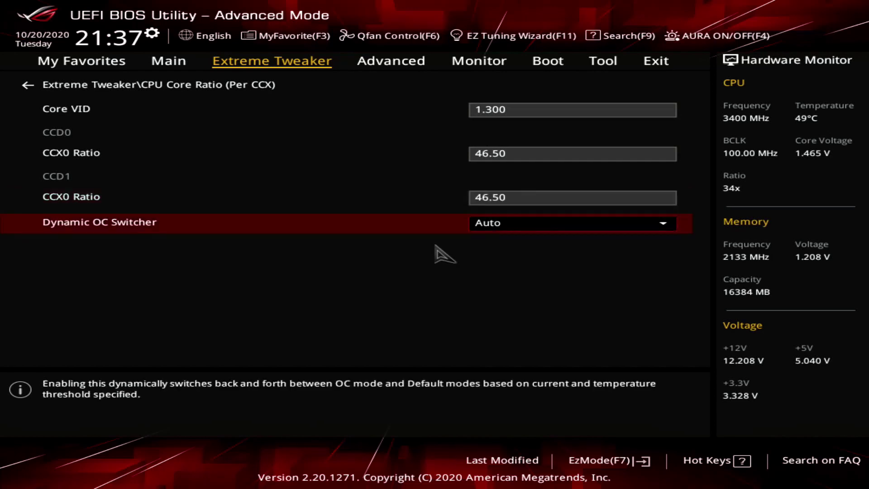
- Enable the Dynamic OC Switcher
key(Return)
key(Down)
key(Down)
key(Return)
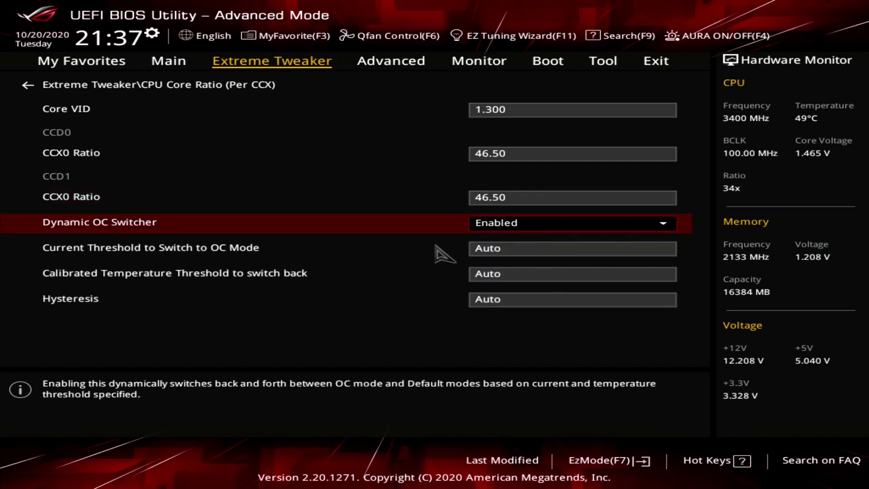
key(Down)
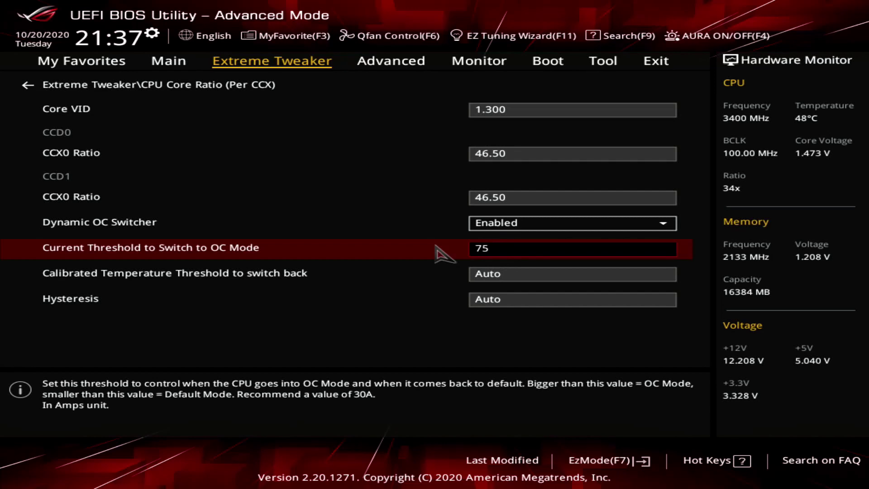
key(Escape)
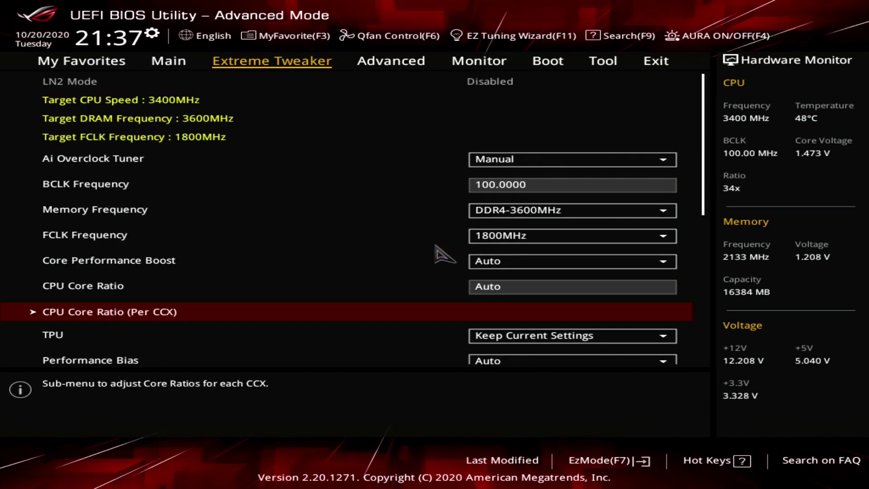
- Set Precision Boost Overdrive to Enabled
key(Down)
key(Down)
key(Down)
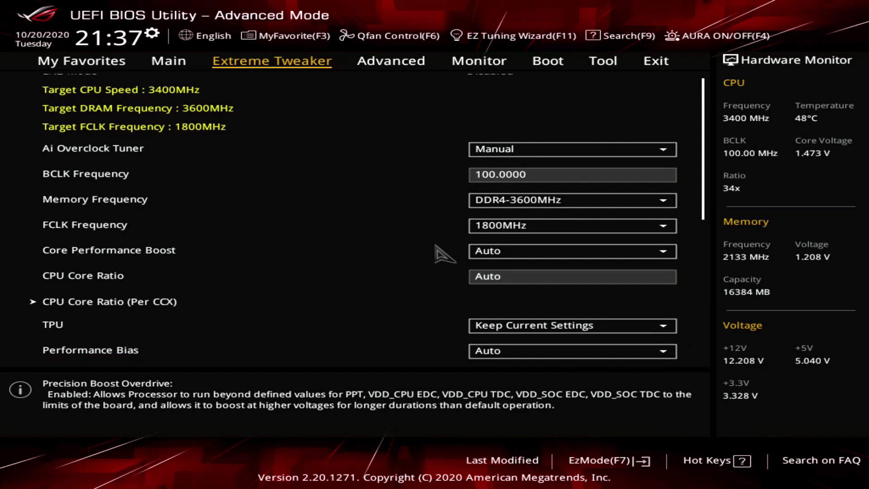
key(Return)
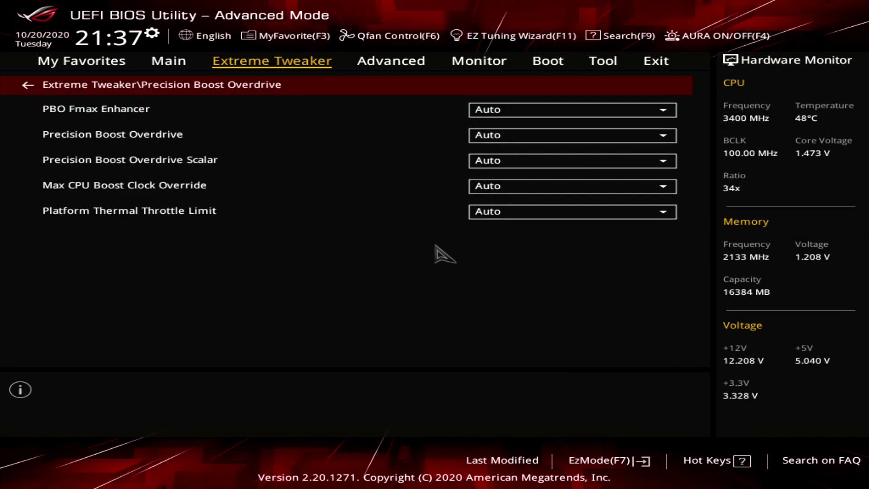
key(Down)
key(Down)
key(Return)
key(Down)
key(Down)
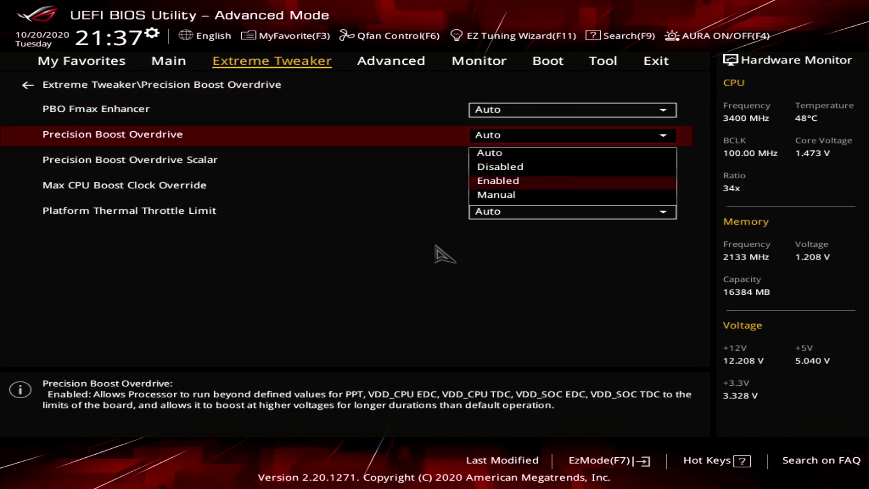
key(Return)
key(Escape)
key(Down)
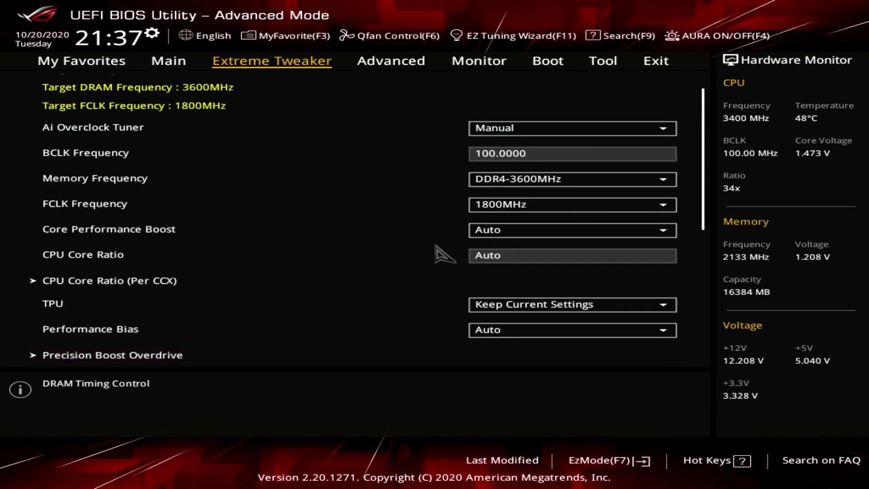
key(Down)
key(Up)
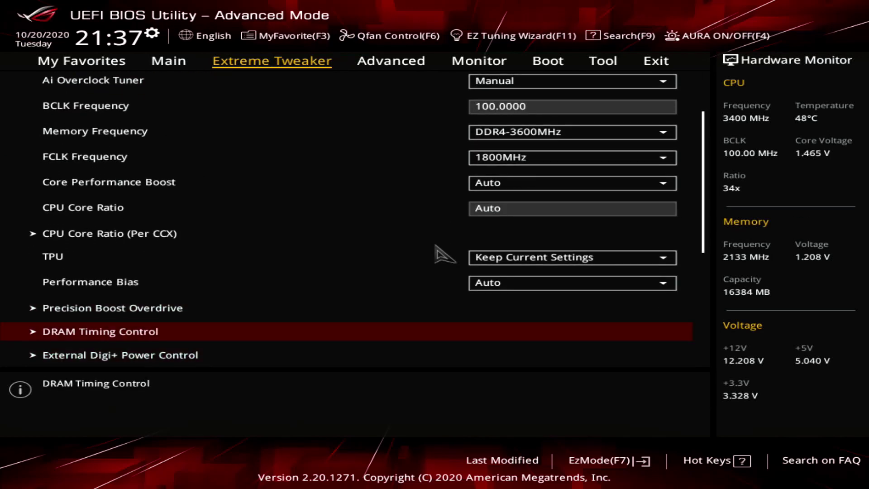
key(Return)
key(Down)
text(16)
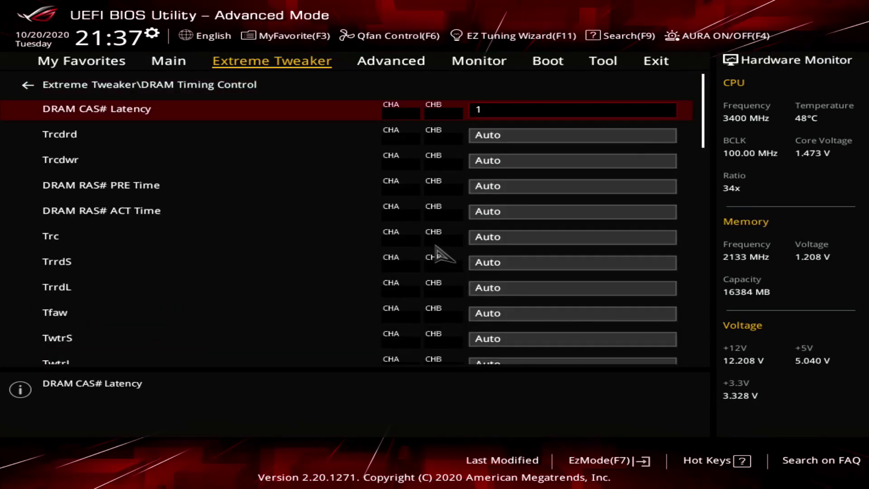
key(Down)
text(16)
key(Down)
text(16)
key(Down)
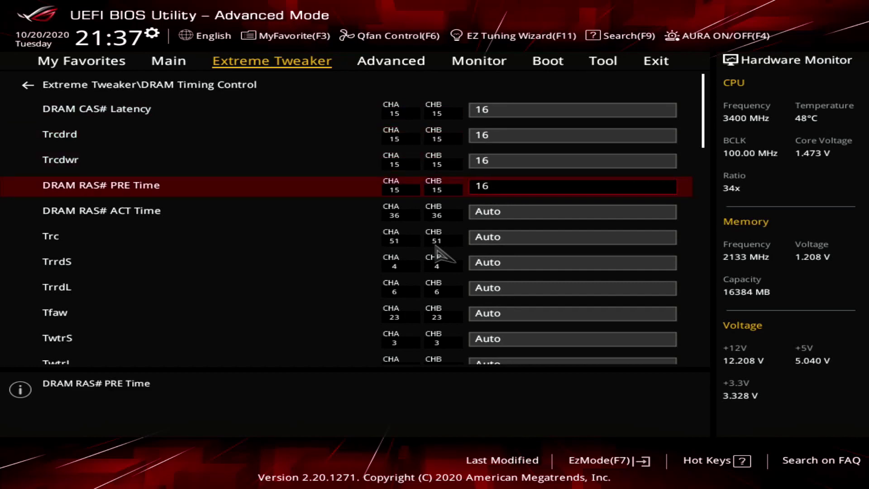
key(Down)
text(36)
key(Down)
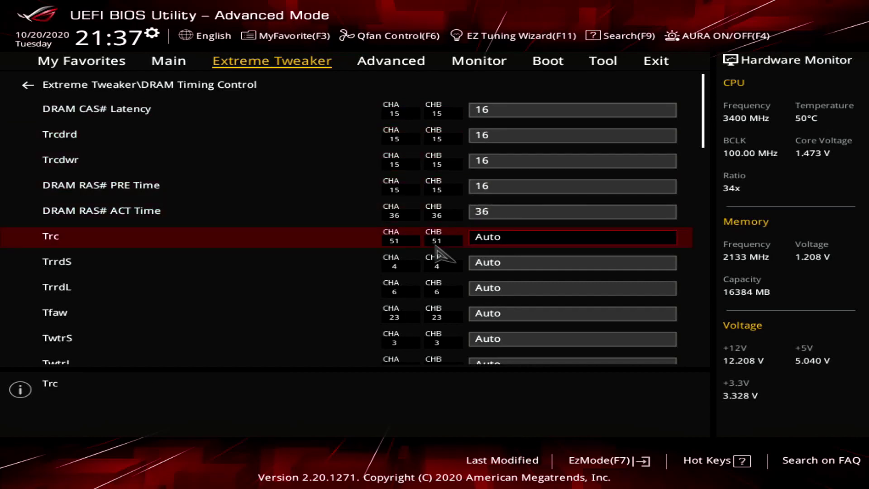
key(Escape)
key(Down)
key(Down)
key(Down)
key(Down)
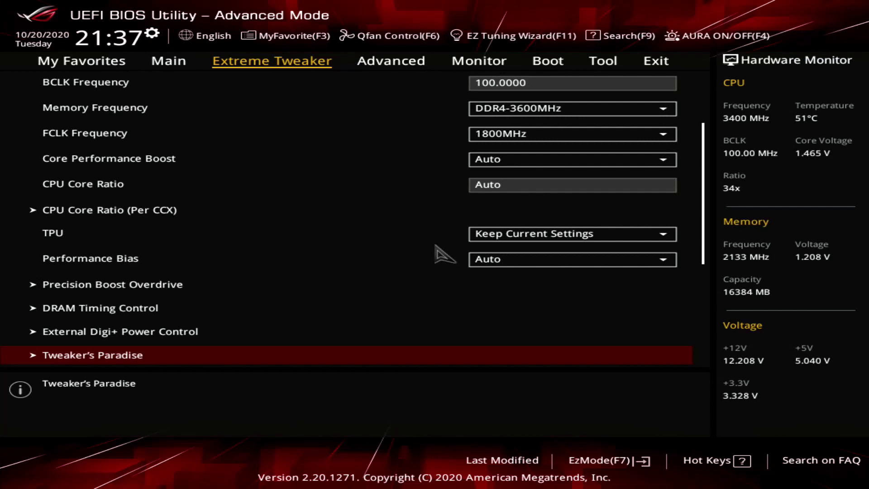
key(Down)
key(Down)
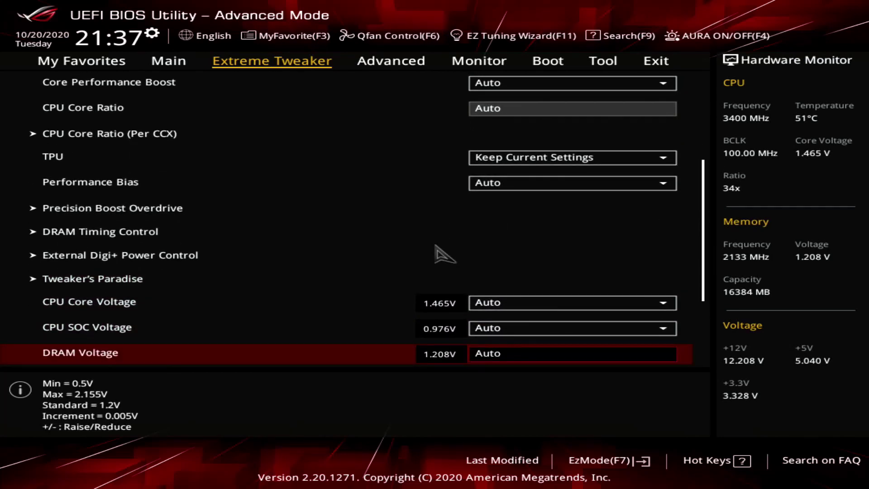
- Set DRAM Voltage to 1.40000
key(Up)
text(1)
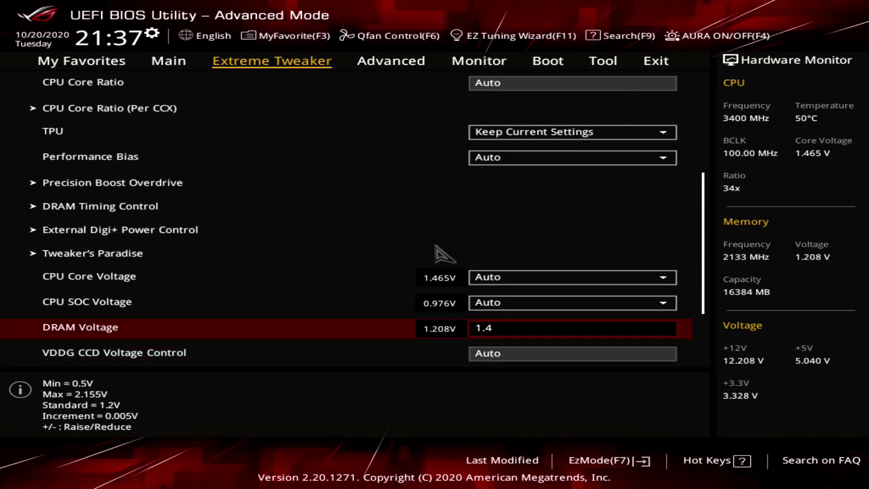
key(Down)
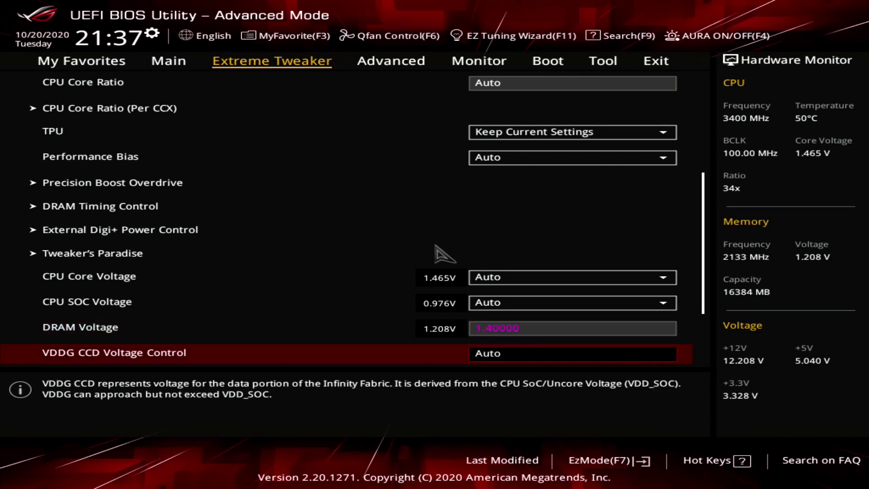